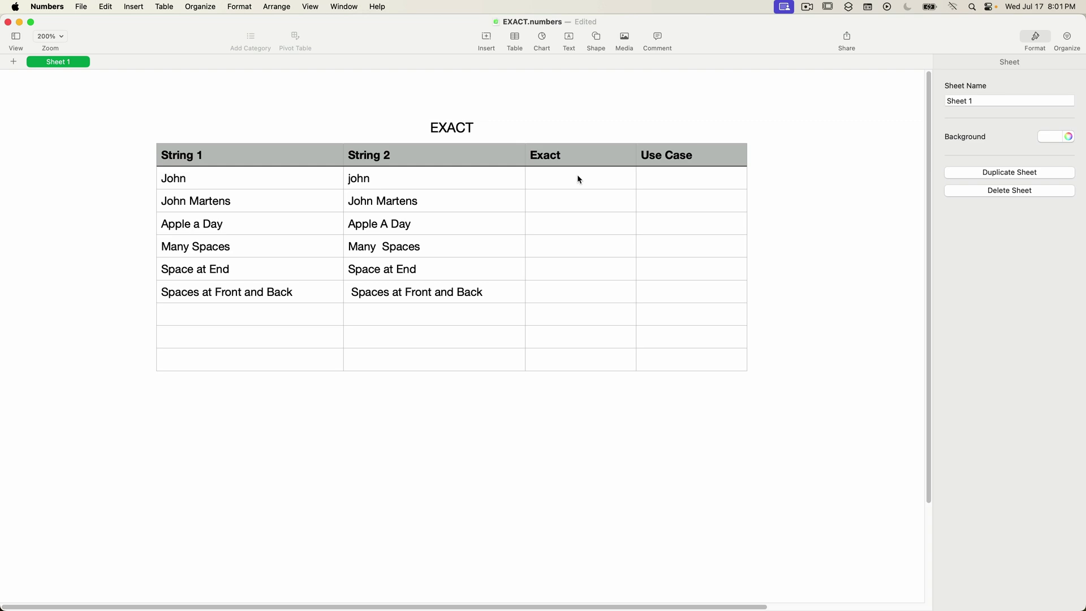
- Enter =EXACT(A2,B2) in cell C2 to compare String 1 and String 2
left_click(598, 182)
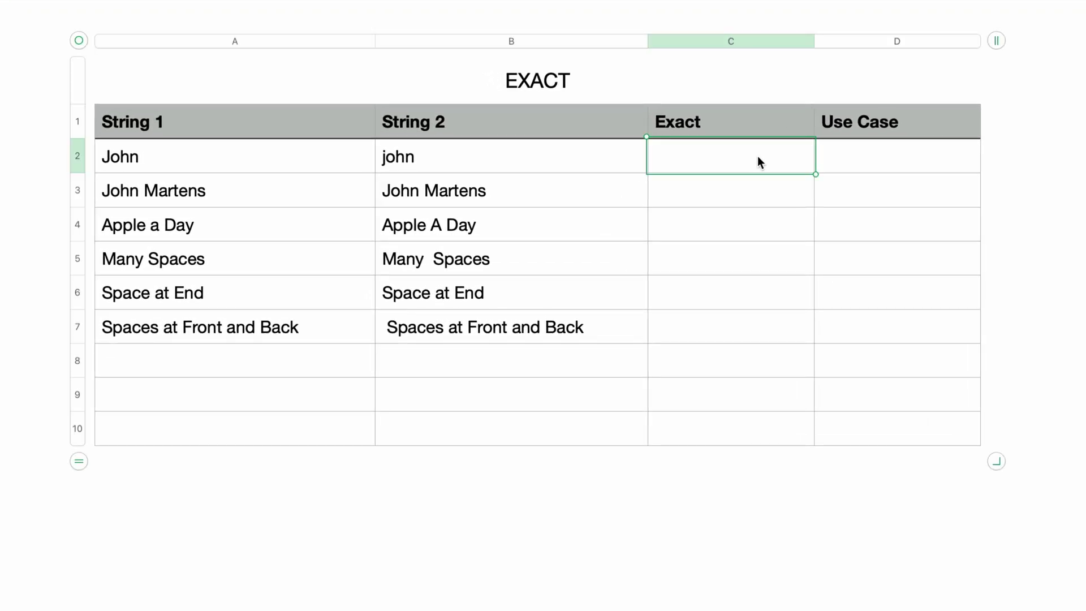
key("equal")
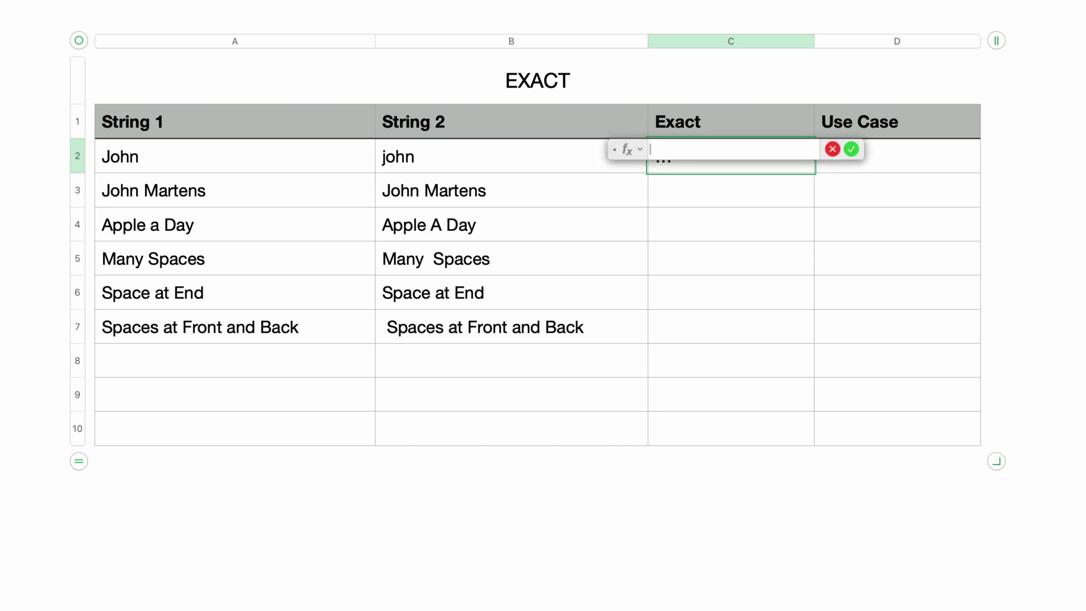
type("EXACT")
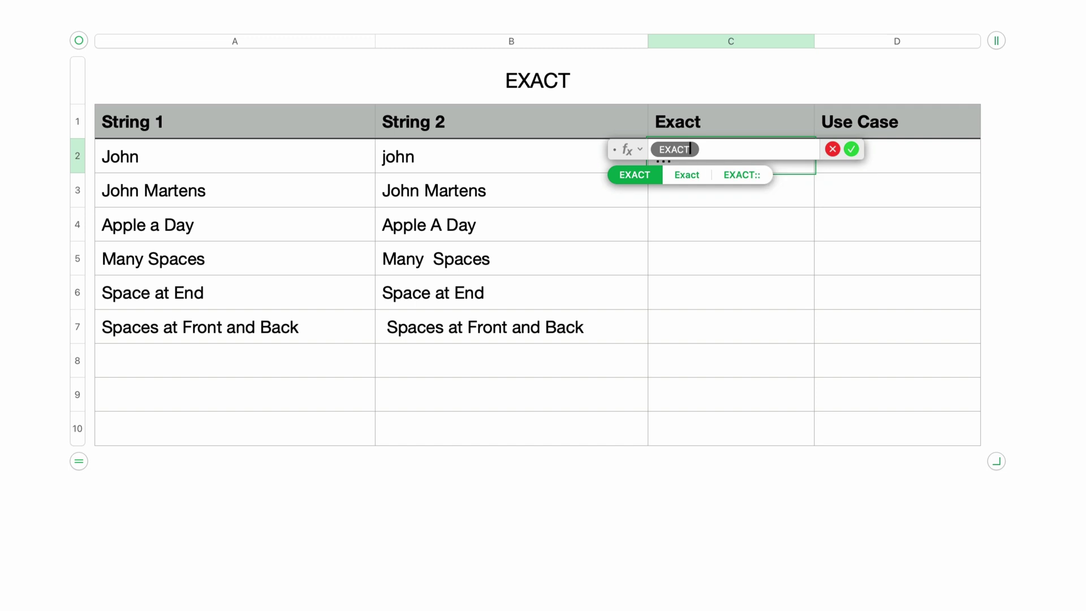
key("Return")
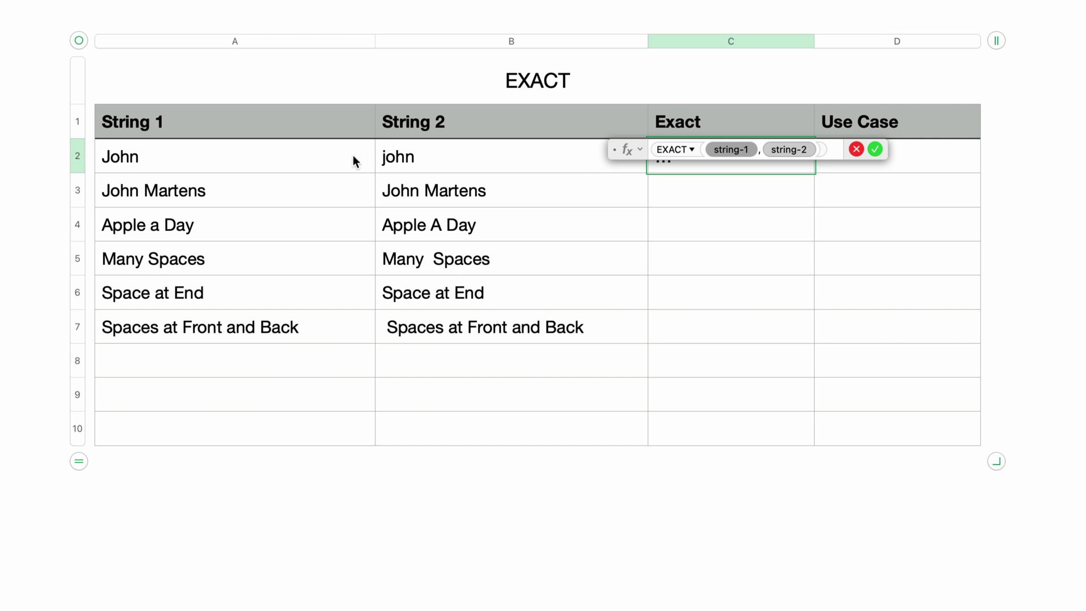
left_click(266, 156)
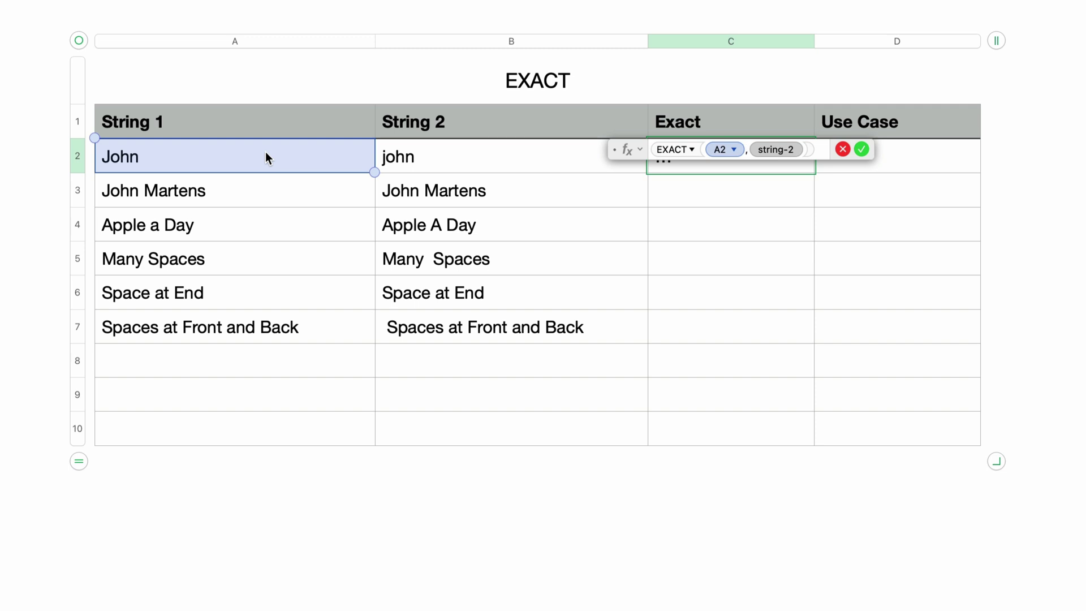
type(",")
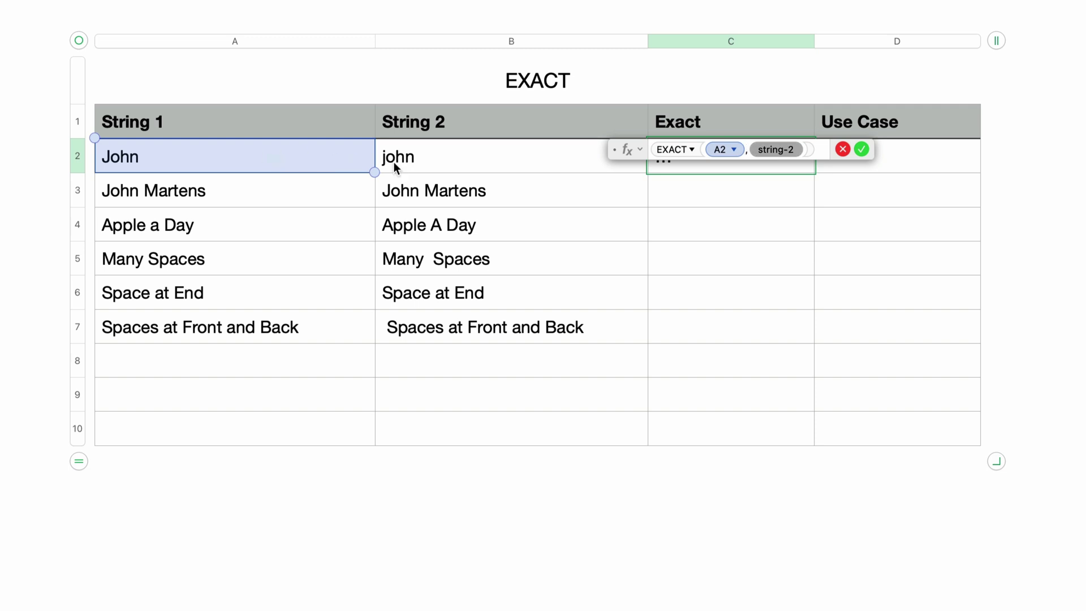
left_click(555, 156)
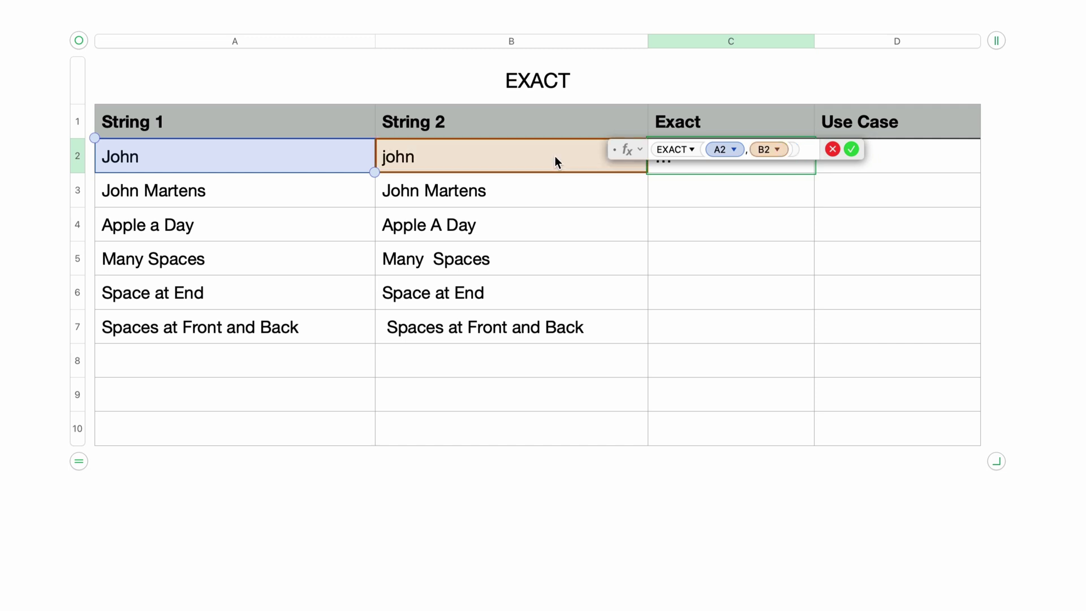
key("Return")
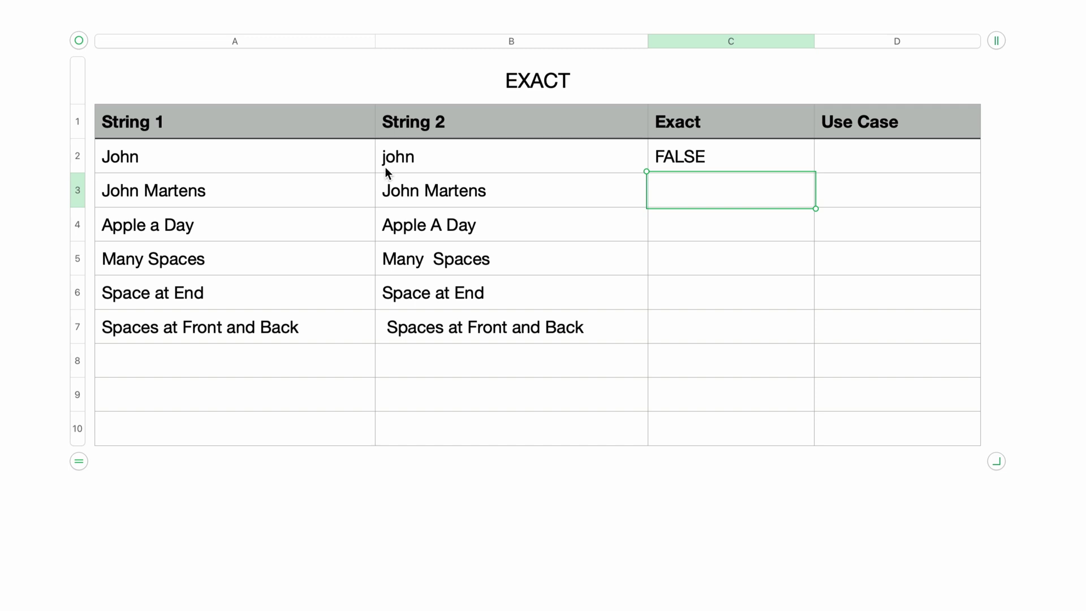
left_click(716, 169)
left_click_drag(720, 177, 757, 335)
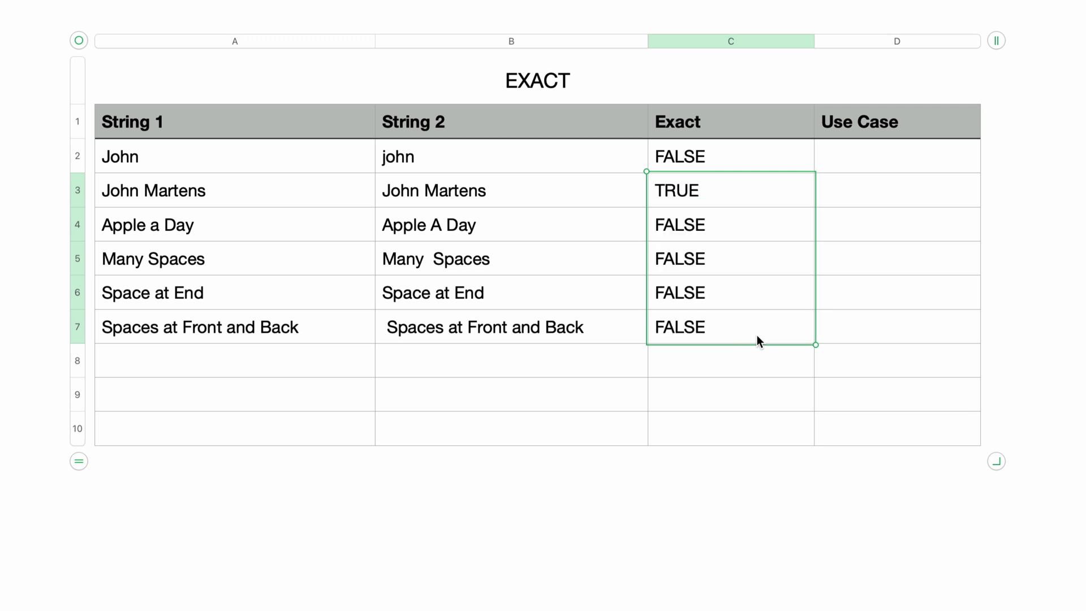
key("Escape")
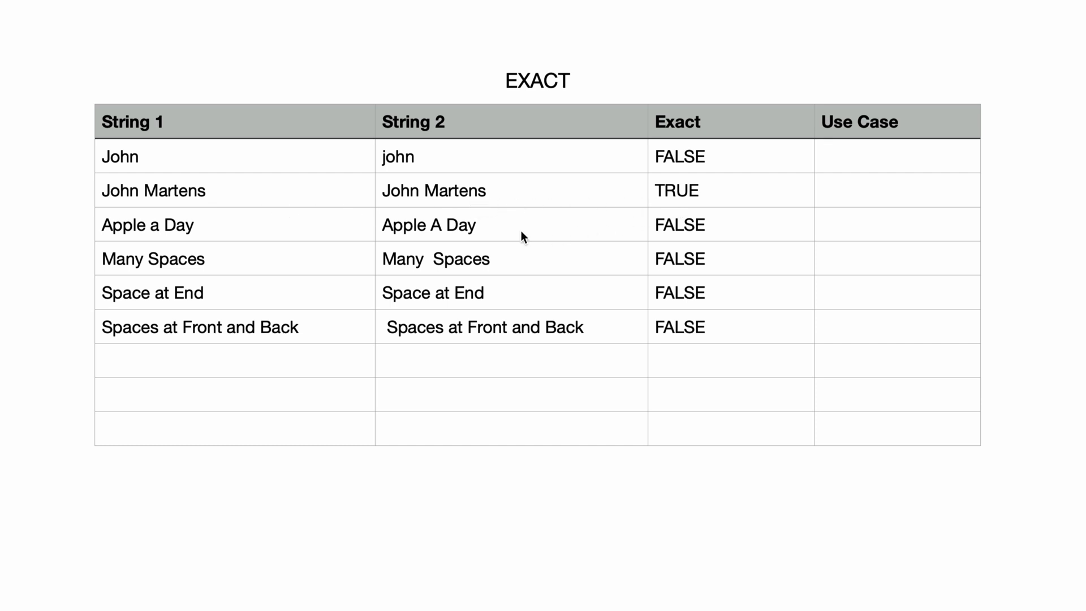
left_click(146, 233)
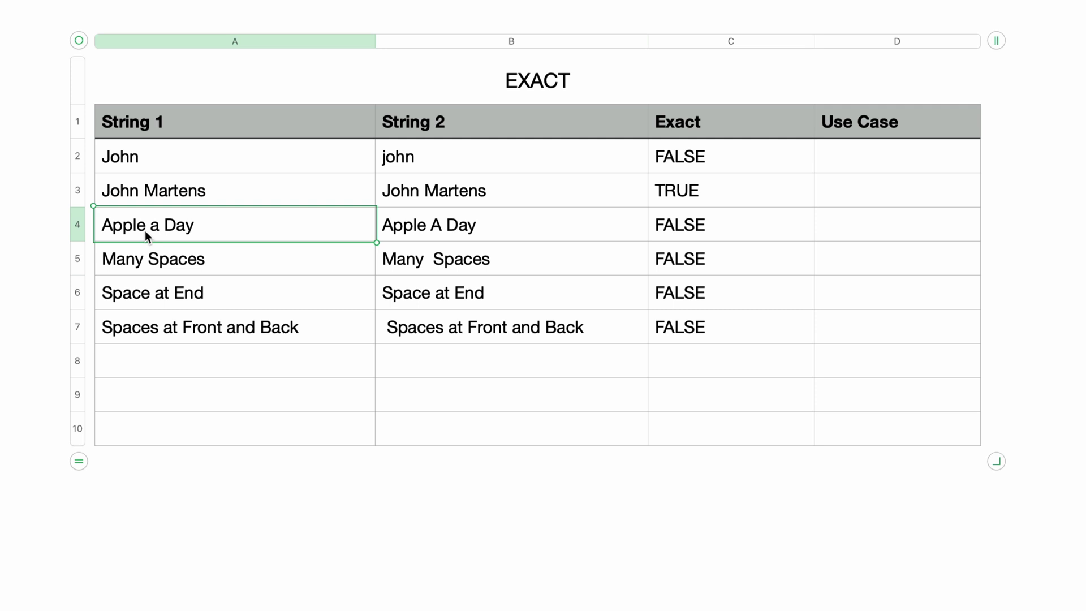
double_click(155, 231)
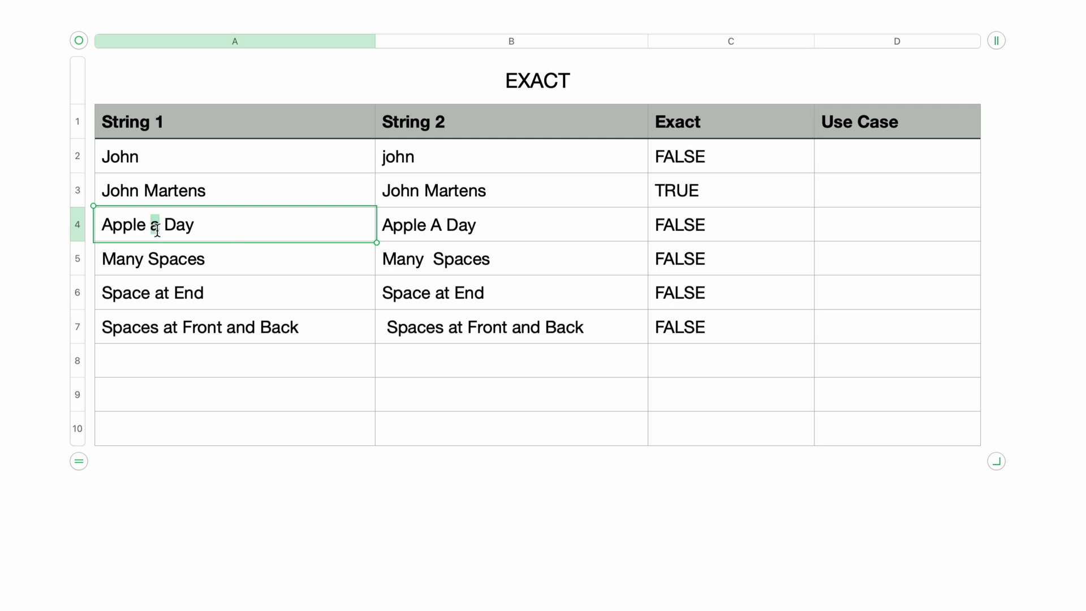
double_click(436, 225)
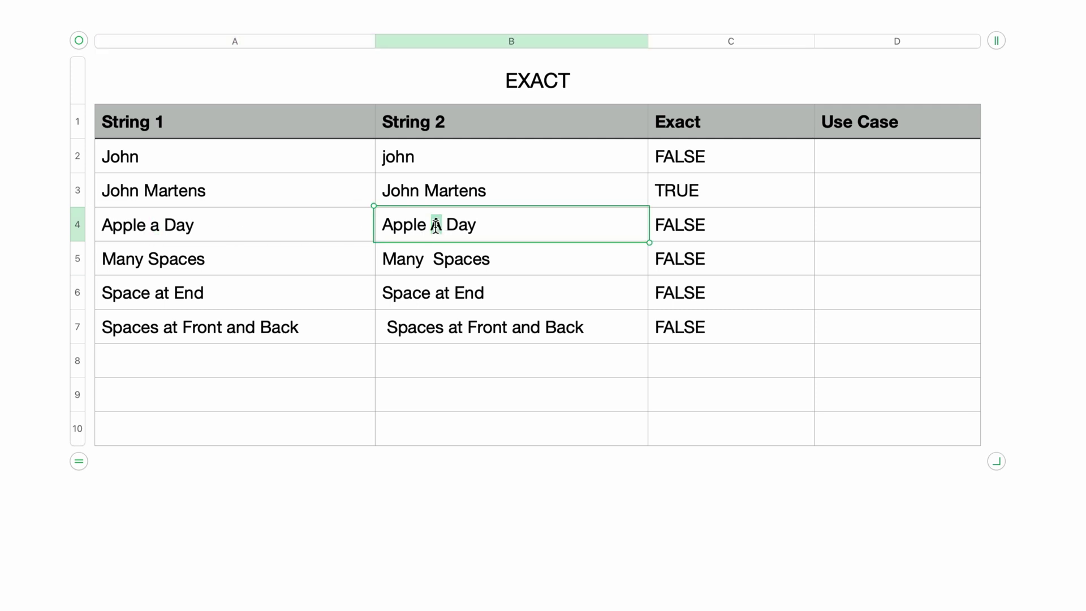
left_click(298, 266)
left_click(144, 259)
key("Right")
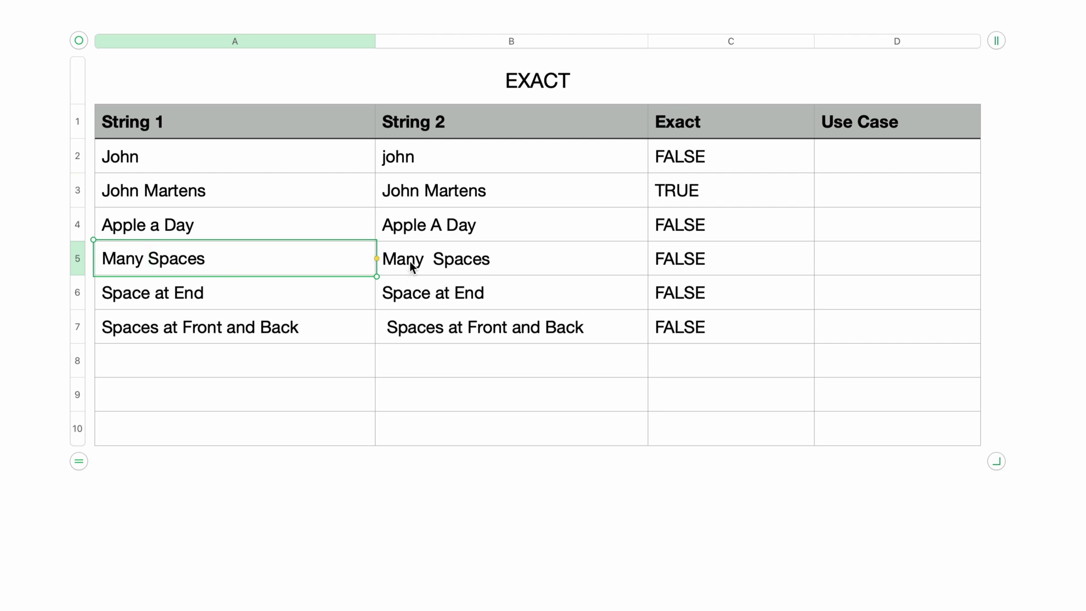
left_click(411, 266)
left_click(423, 258)
key("Right")
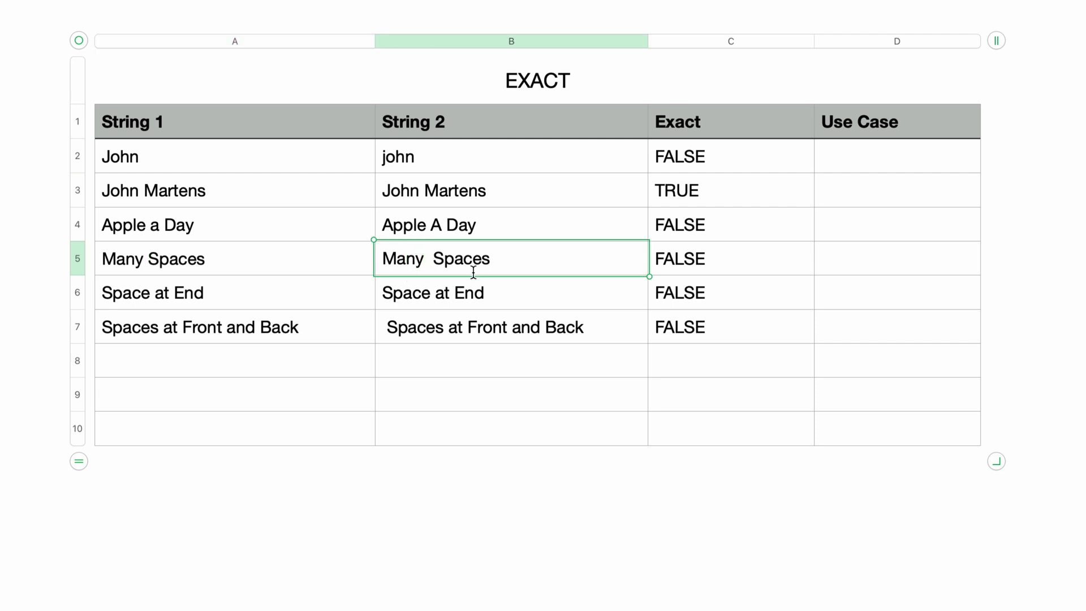
left_click(161, 296)
left_click(162, 296)
left_click(264, 293)
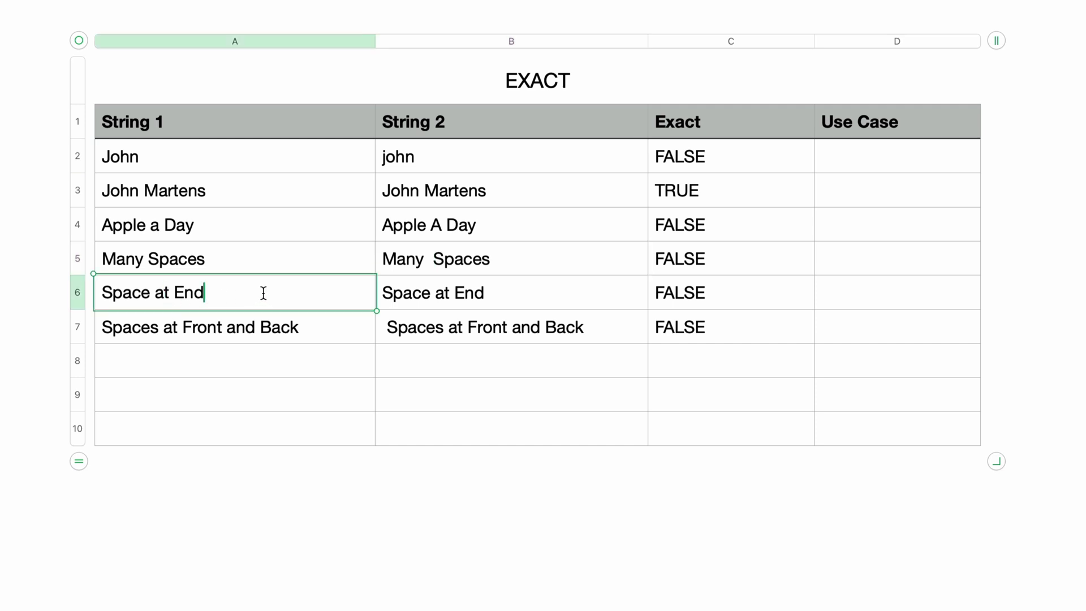
left_click(443, 300)
left_click(443, 301)
left_click(564, 292)
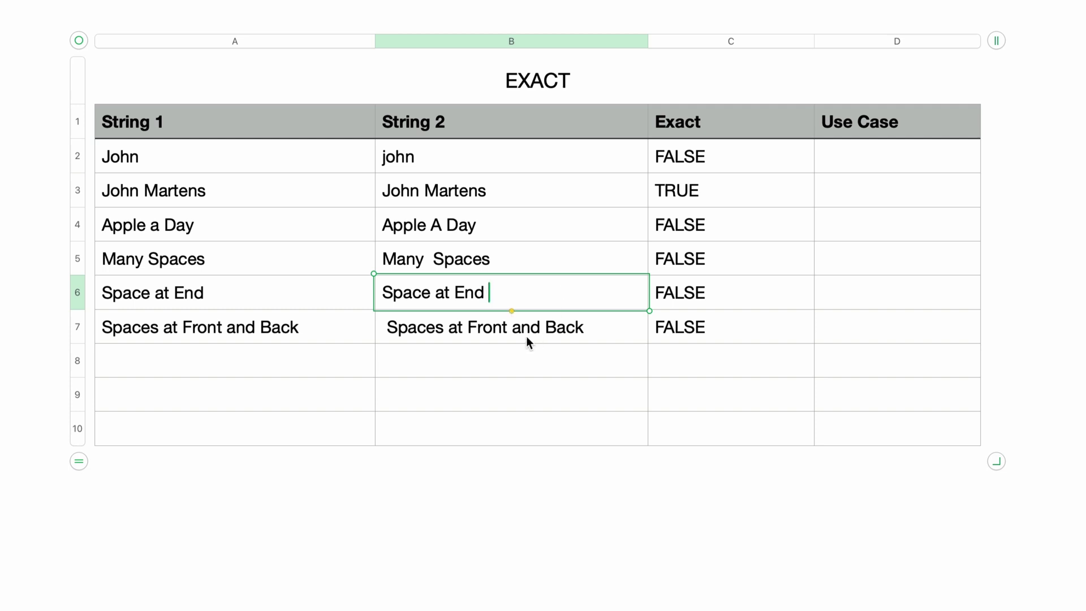
left_click(223, 330)
left_click(223, 330)
left_click(345, 332)
key("super+Left")
double_click(463, 332)
key("super+Left")
key("Right")
left_click(628, 323)
key("Left")
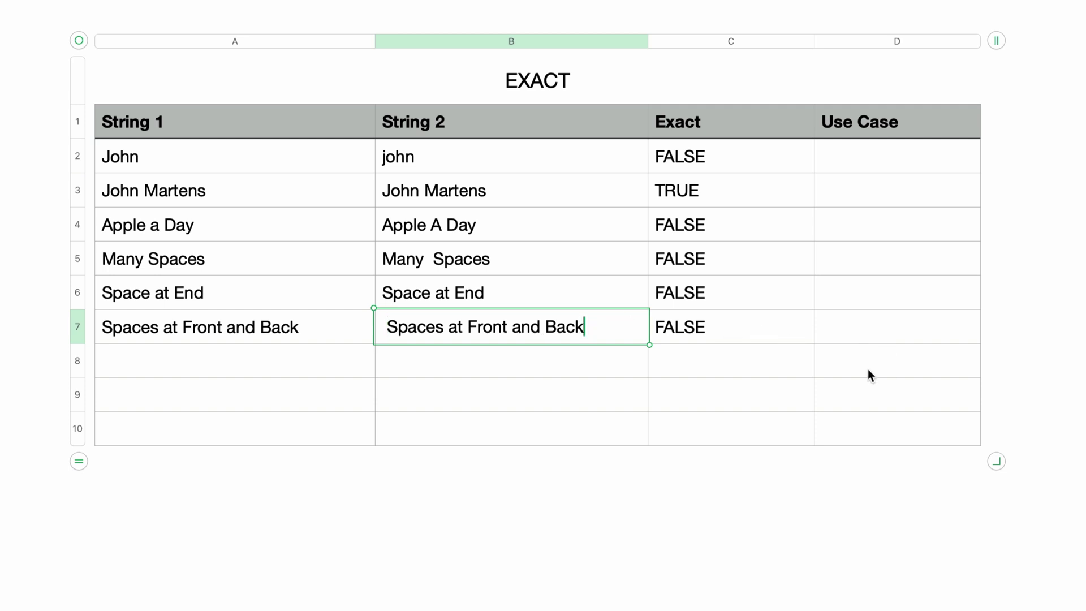
left_click(1049, 326)
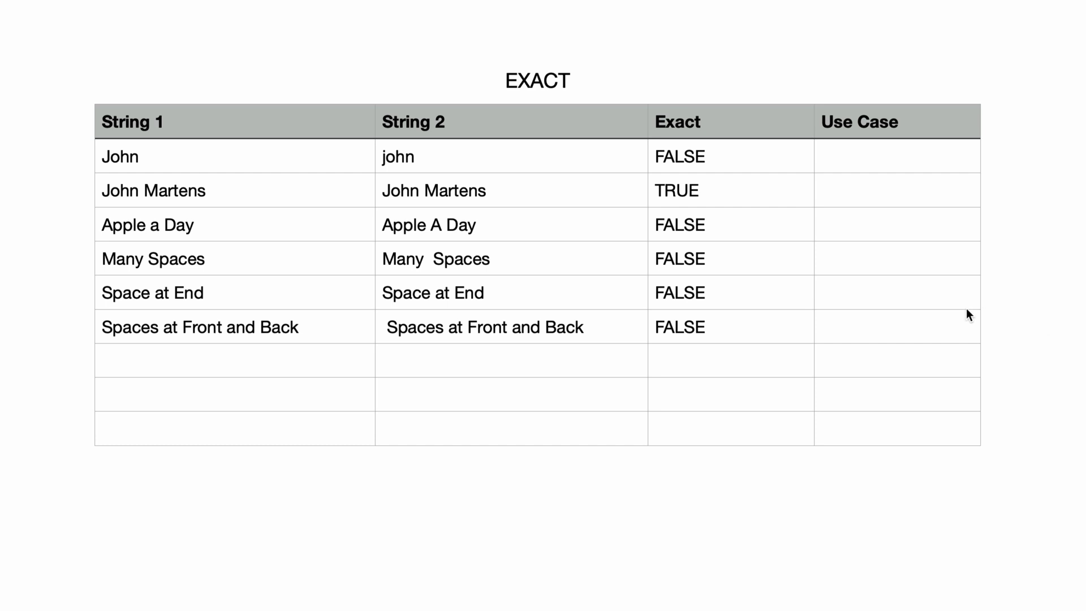
- Rewrite C7 as =EXACT(TRIM(A7),TRIM(B7)) so the Spaces at Front and Back row returns TRUE
left_click(768, 323)
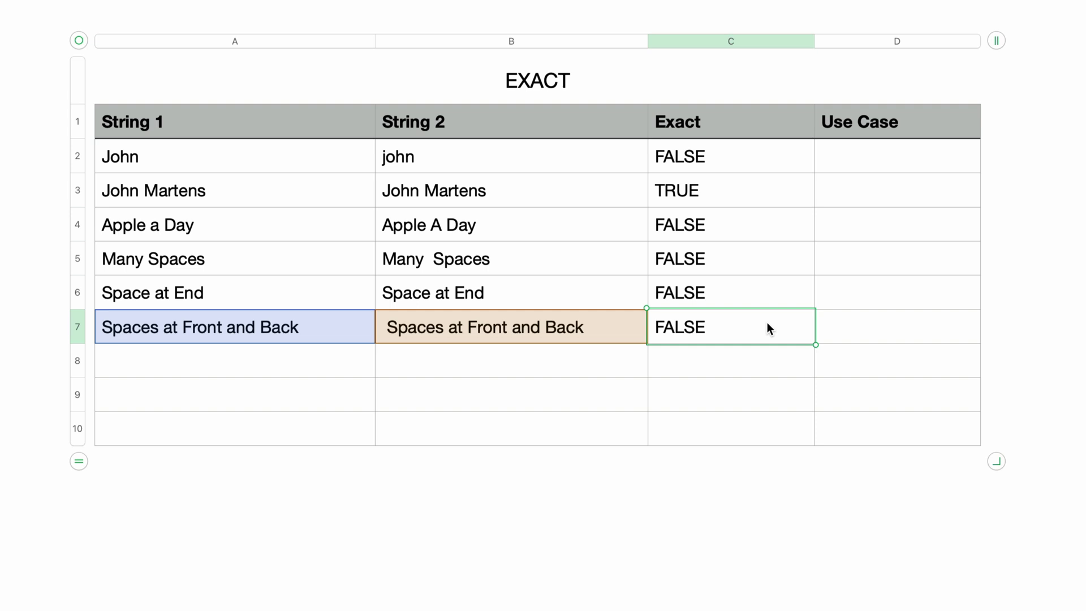
type("=E")
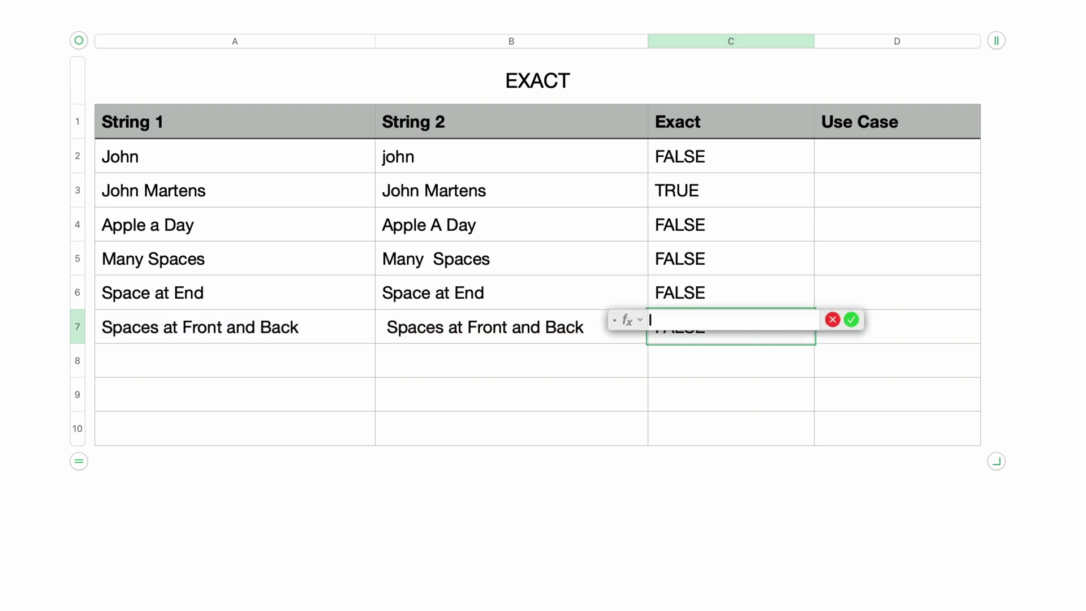
type("XACT")
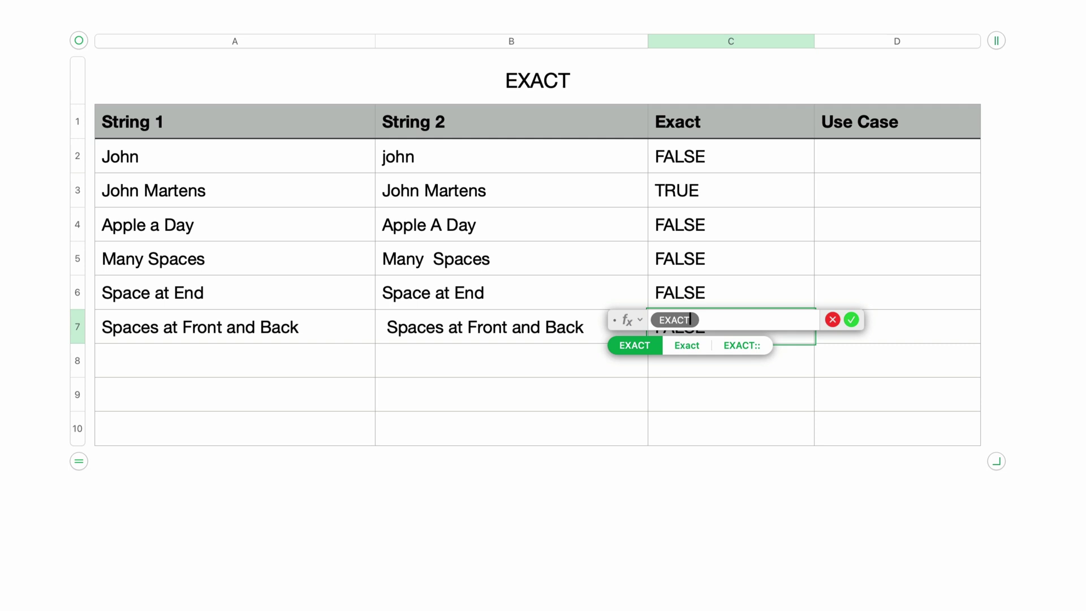
key("Return")
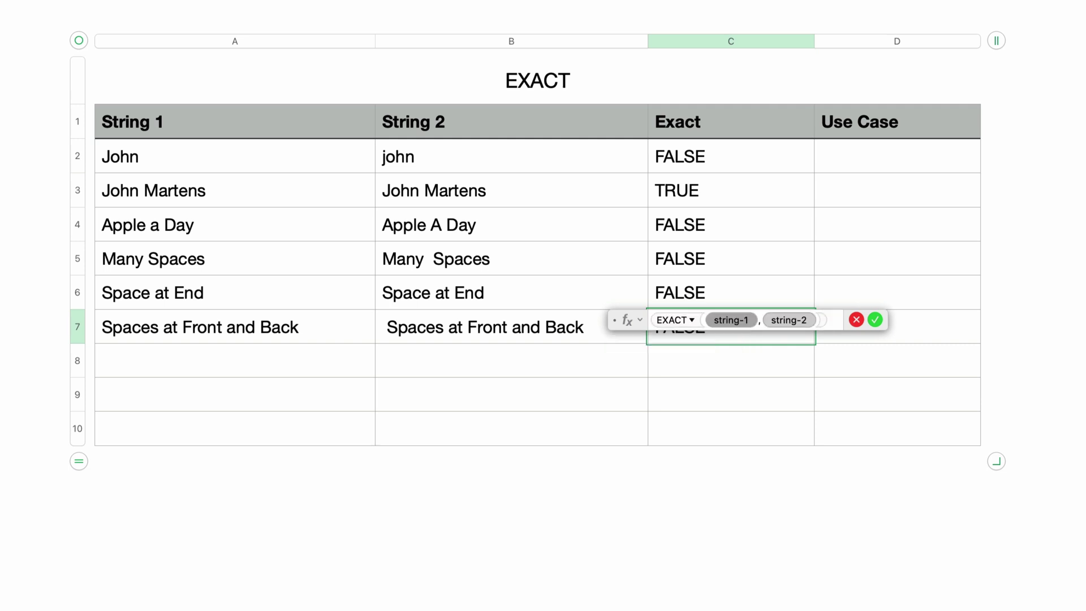
type("TRIM")
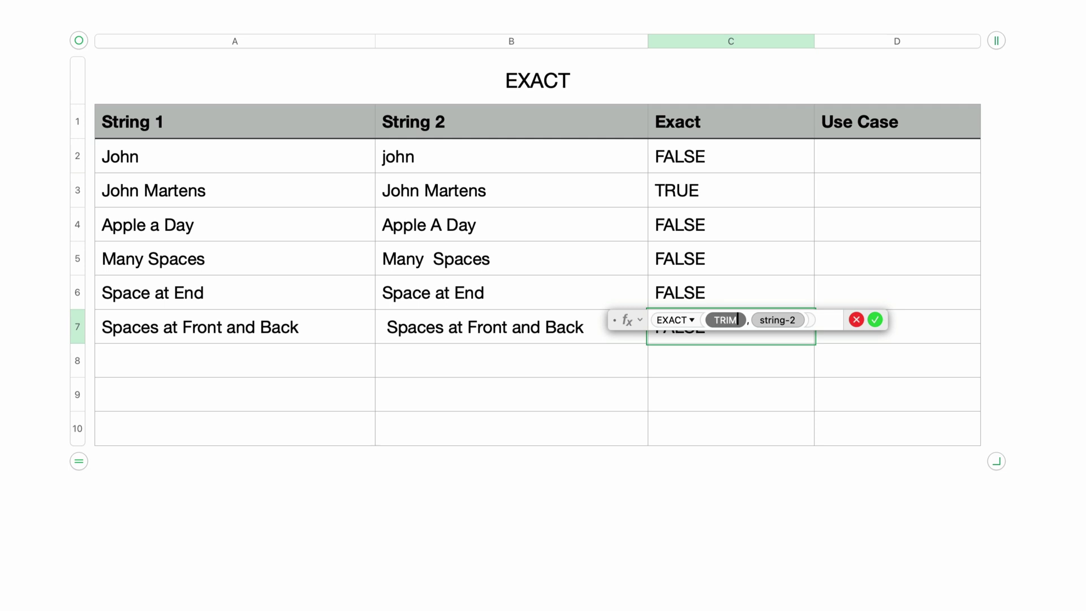
key("Return")
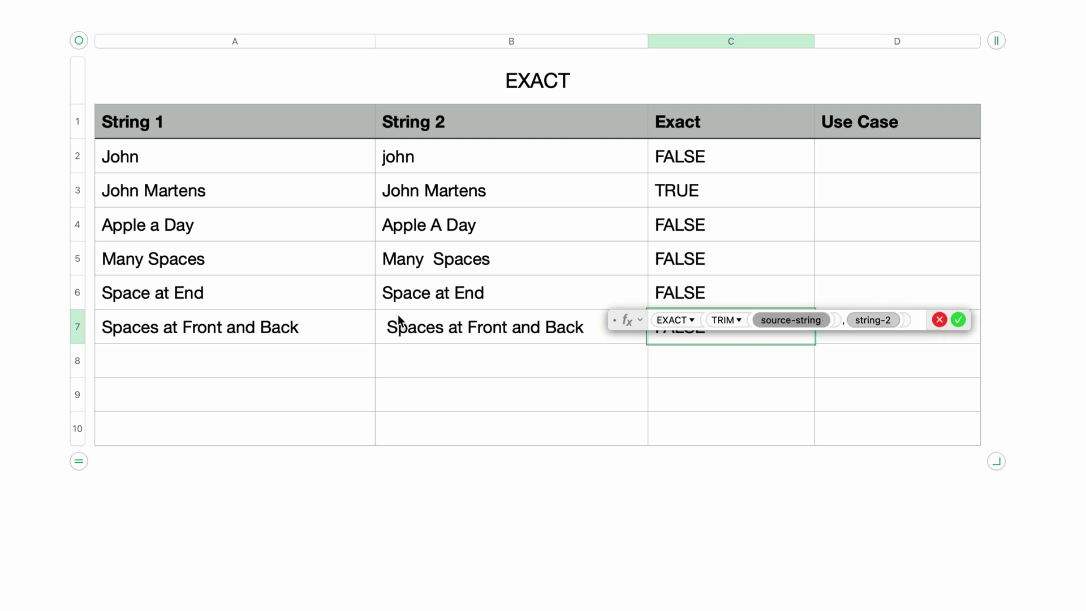
left_click(332, 329)
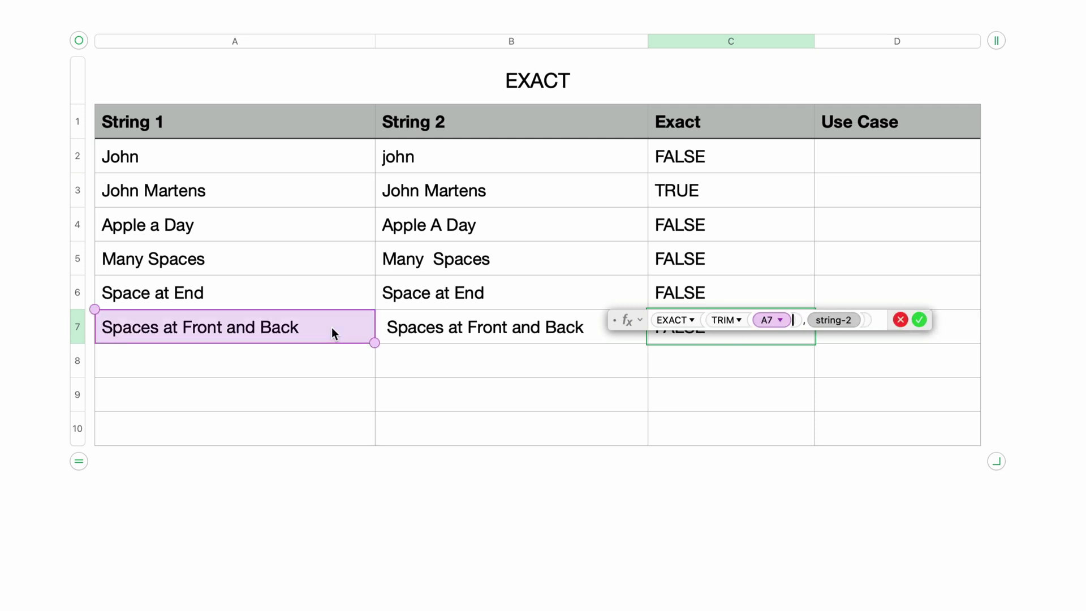
key("Tab")
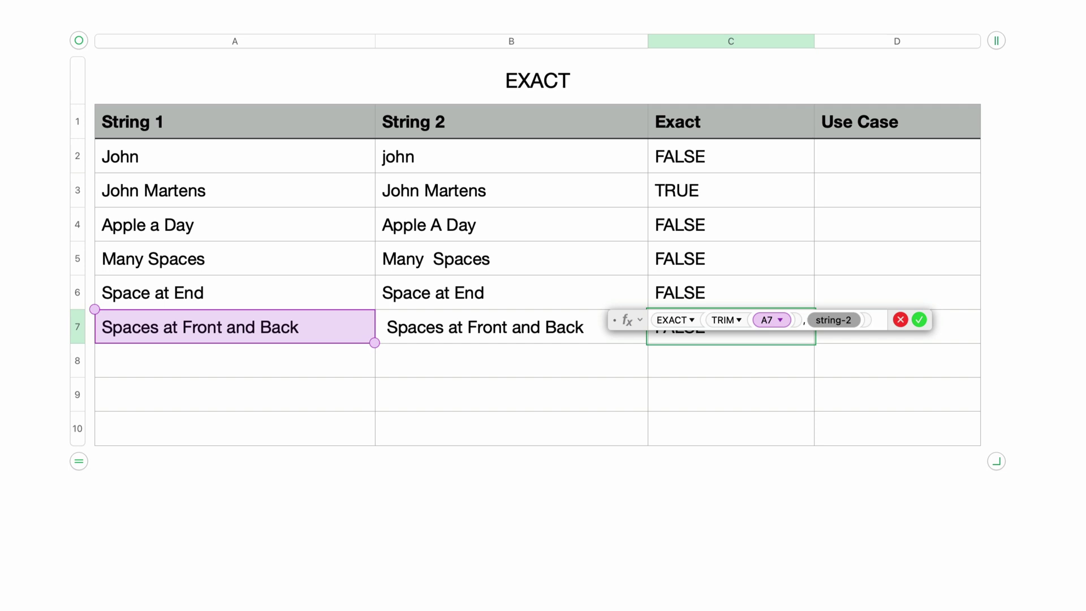
type("TRIM")
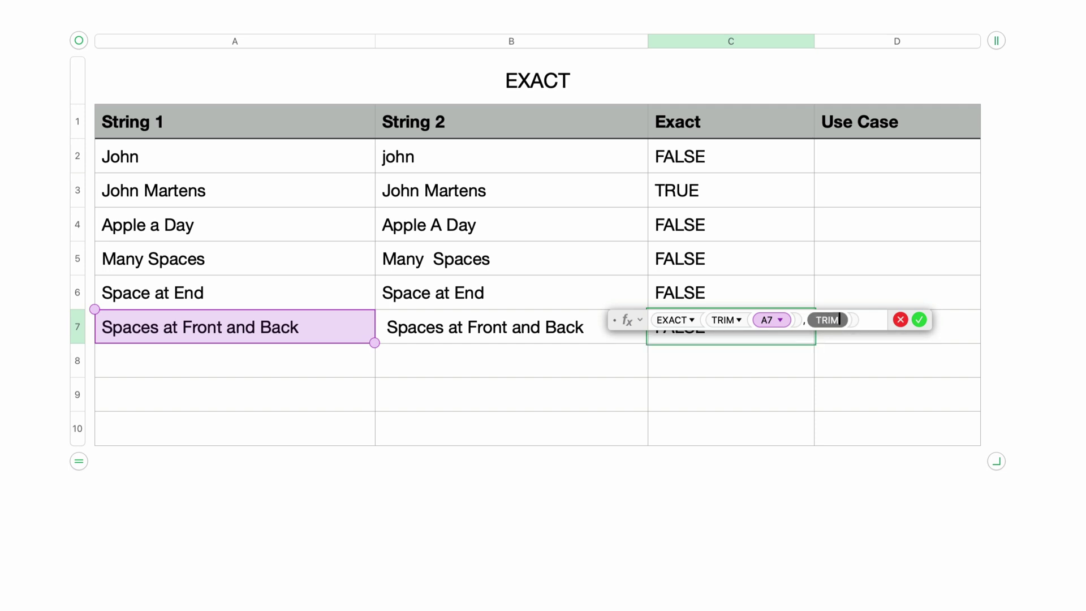
key("Return")
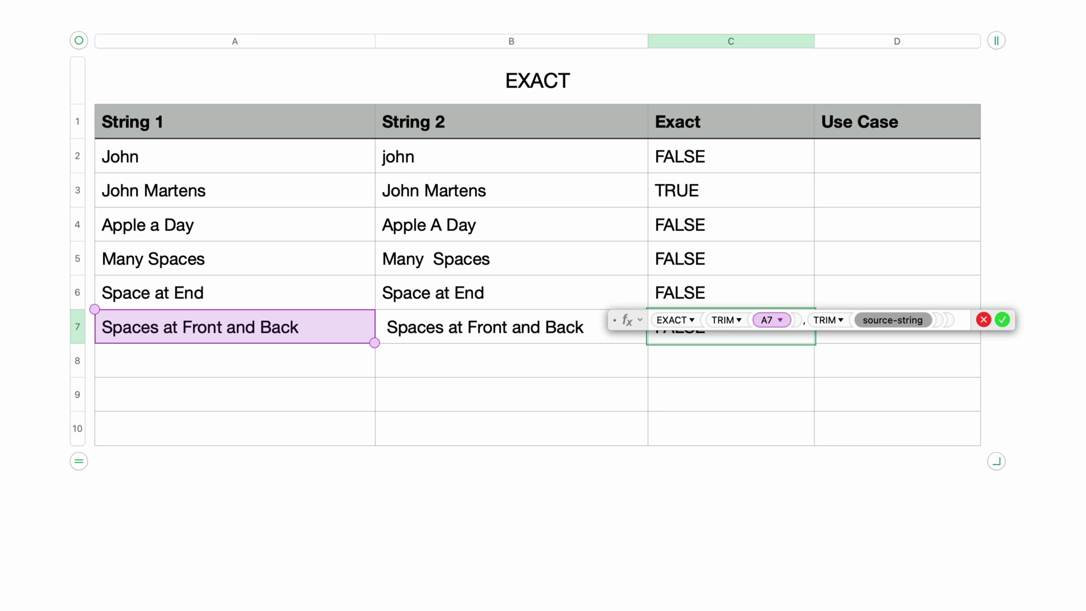
left_click(434, 334)
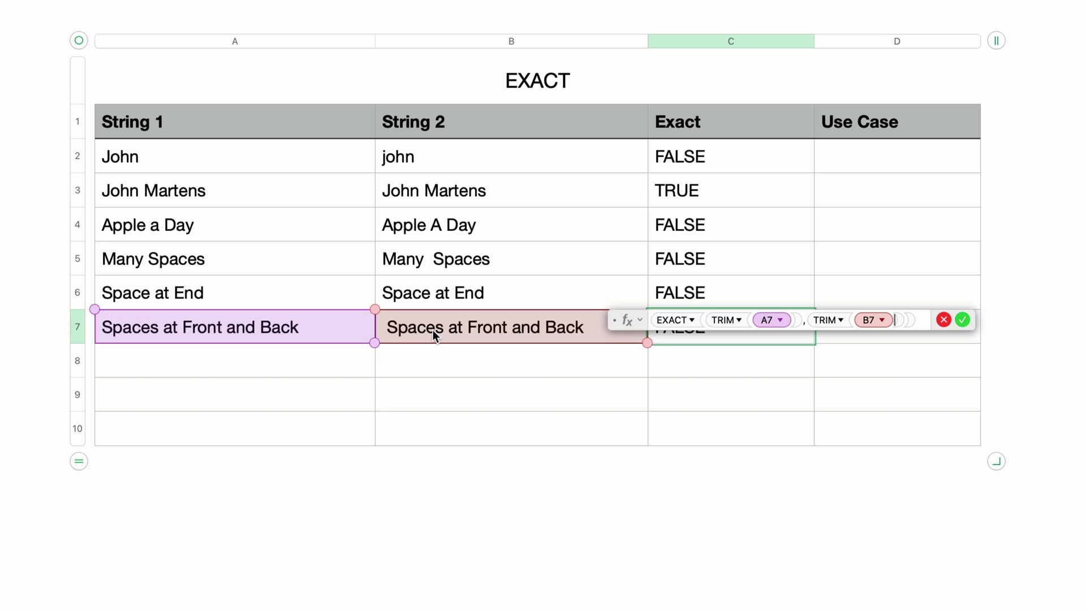
key("Return")
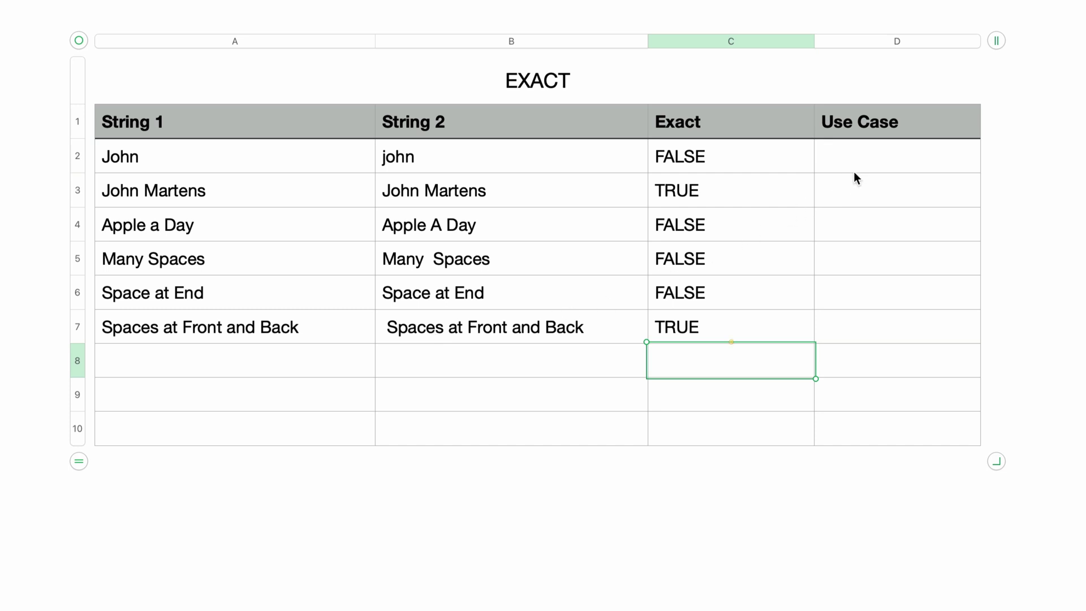
- Start D2's formula as IF(EXACT(TRIM(A2), with the trimmed A2 as the first string
left_click(877, 156)
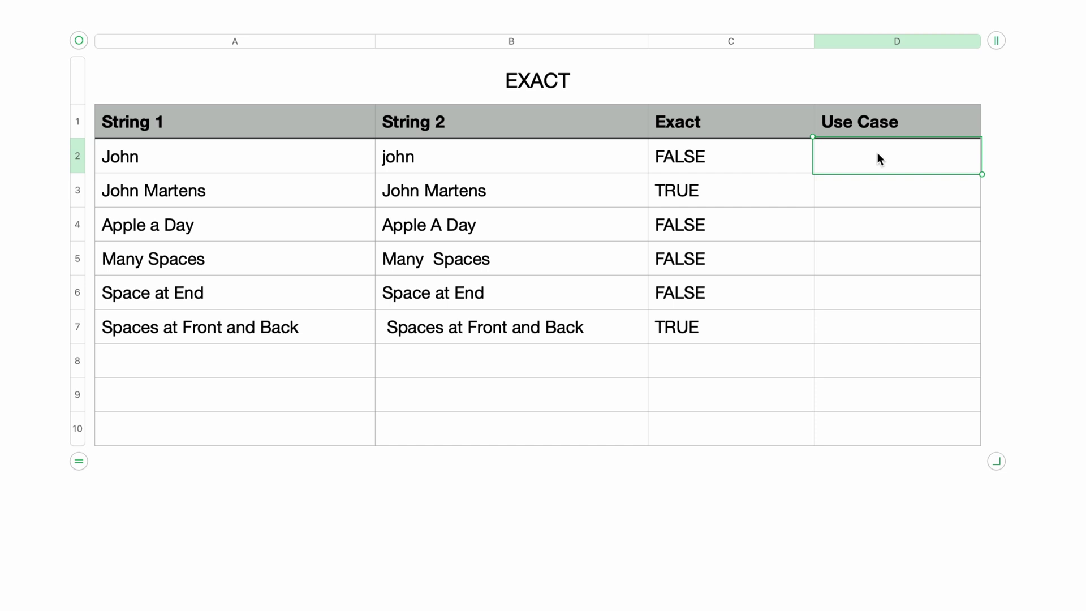
key("=")
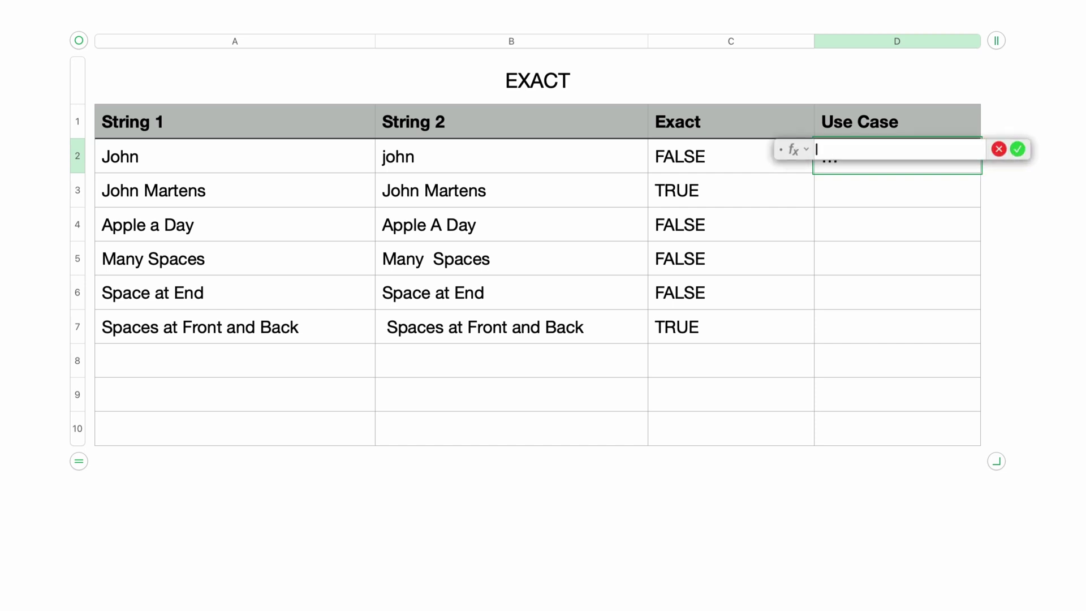
type("IF")
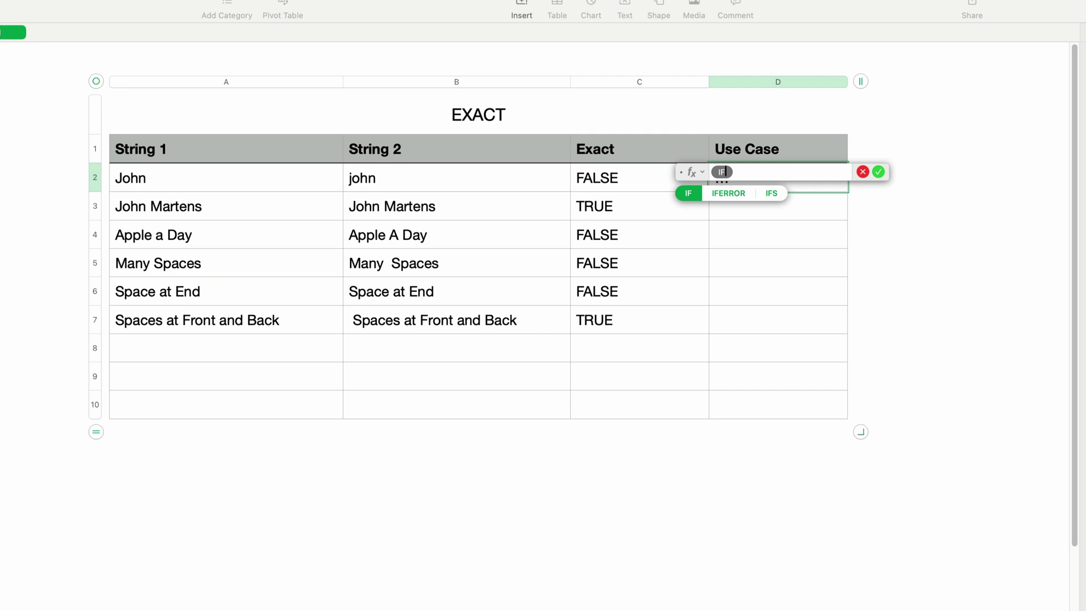
key("Return")
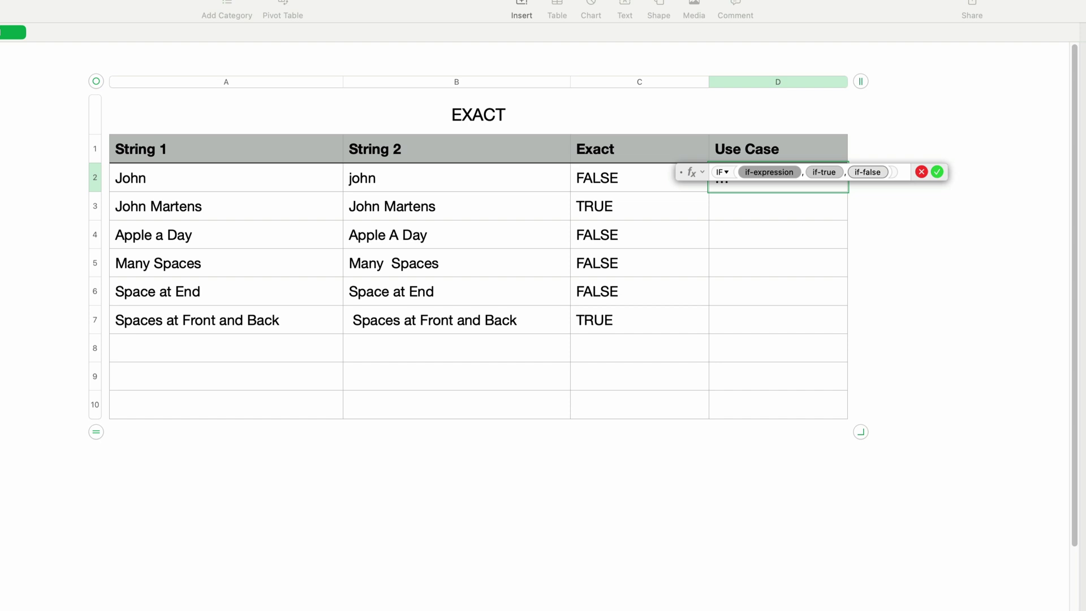
type("EXACT")
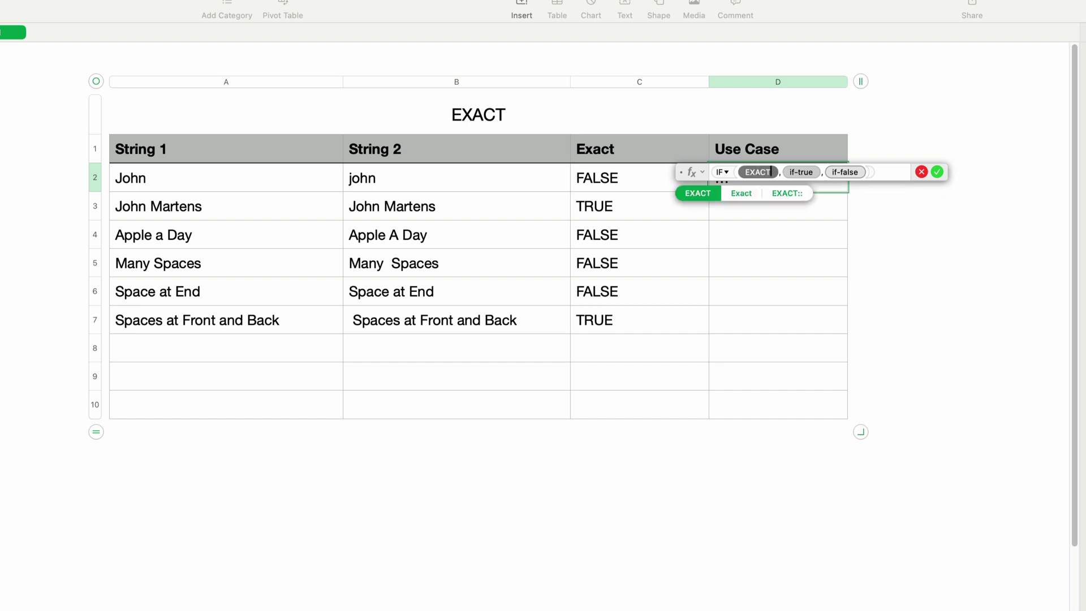
key("Return")
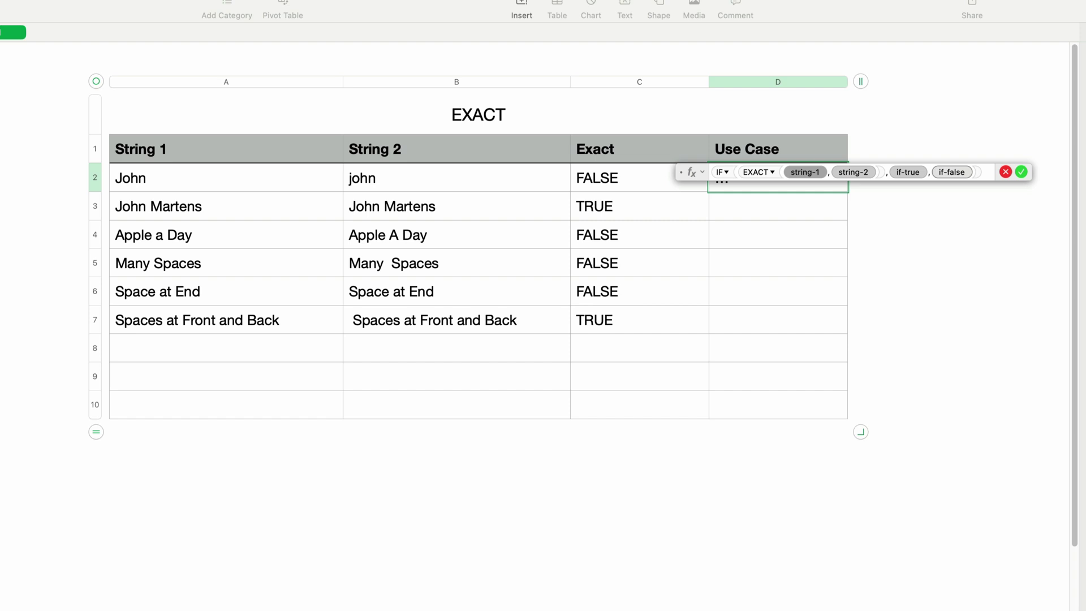
type("TRIM")
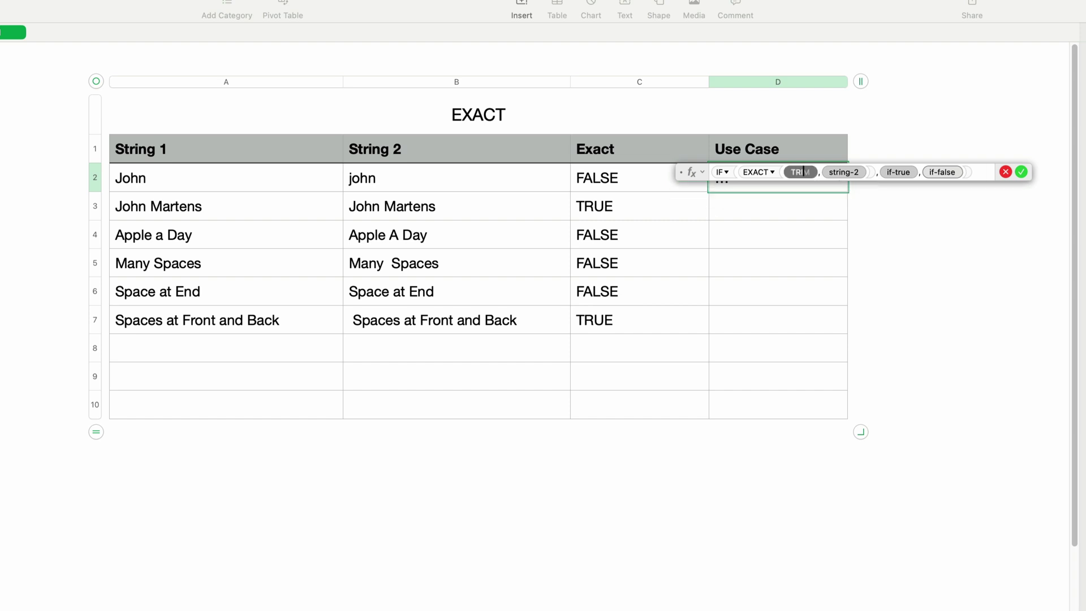
key("Return")
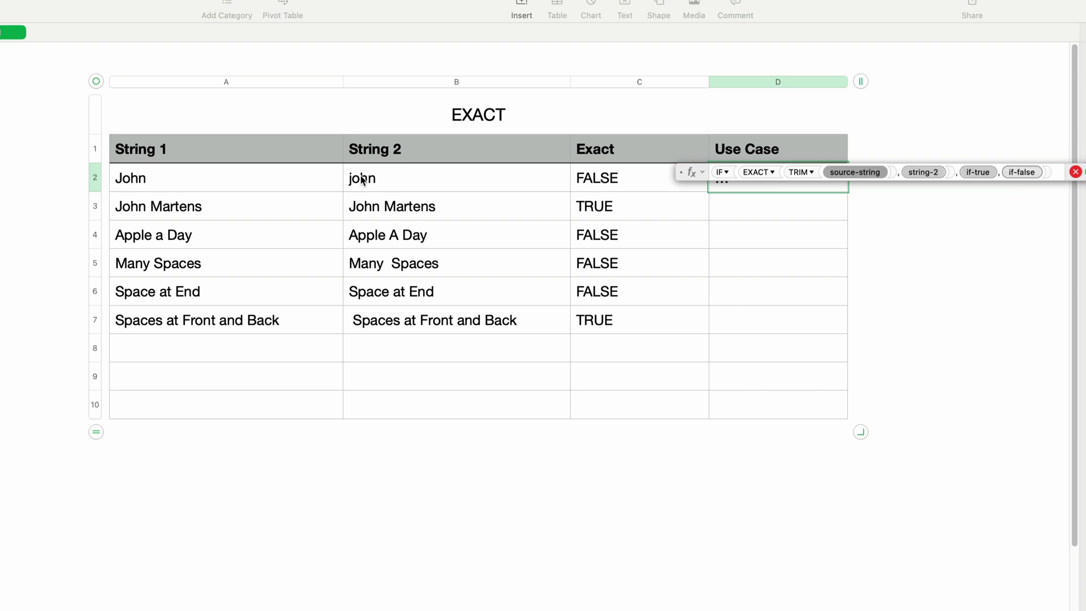
left_click(283, 180)
- Add TRIM(B2) as EXACT's second string, completing the IF condition
key("Tab")
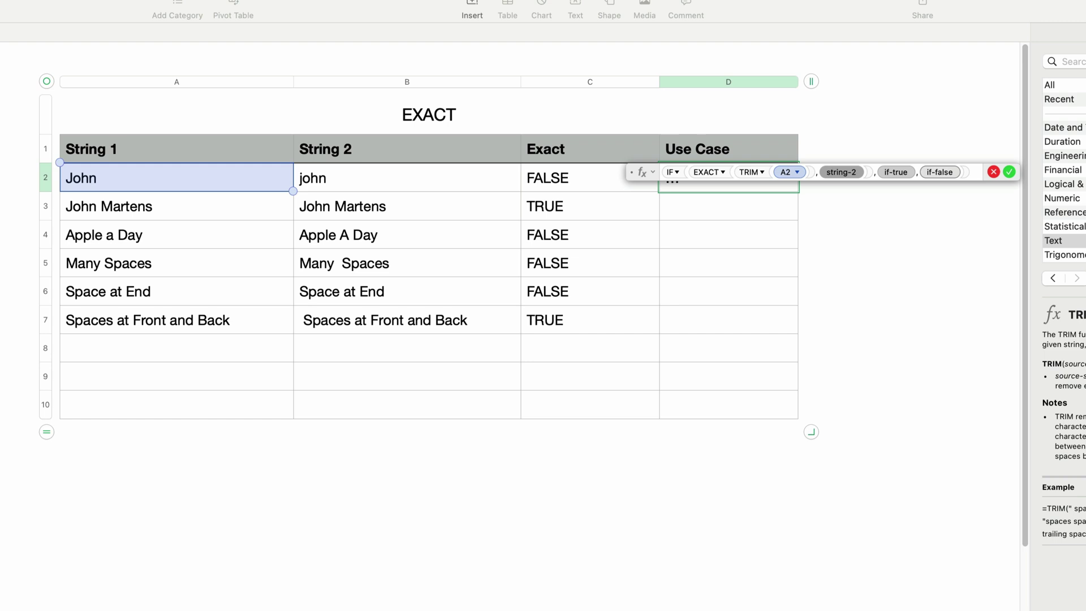
type("TRIM")
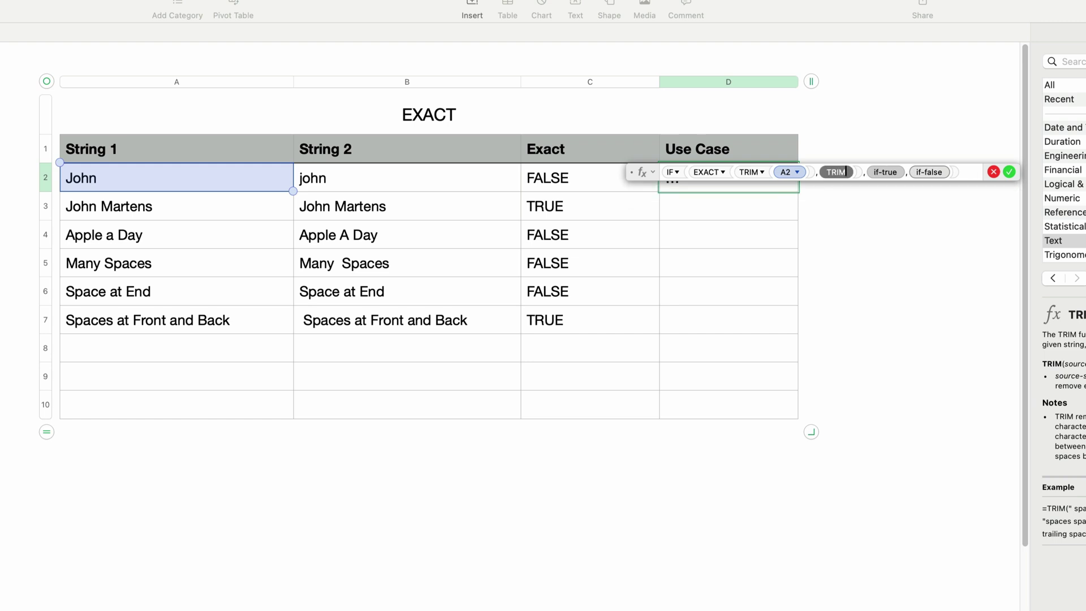
key("Return")
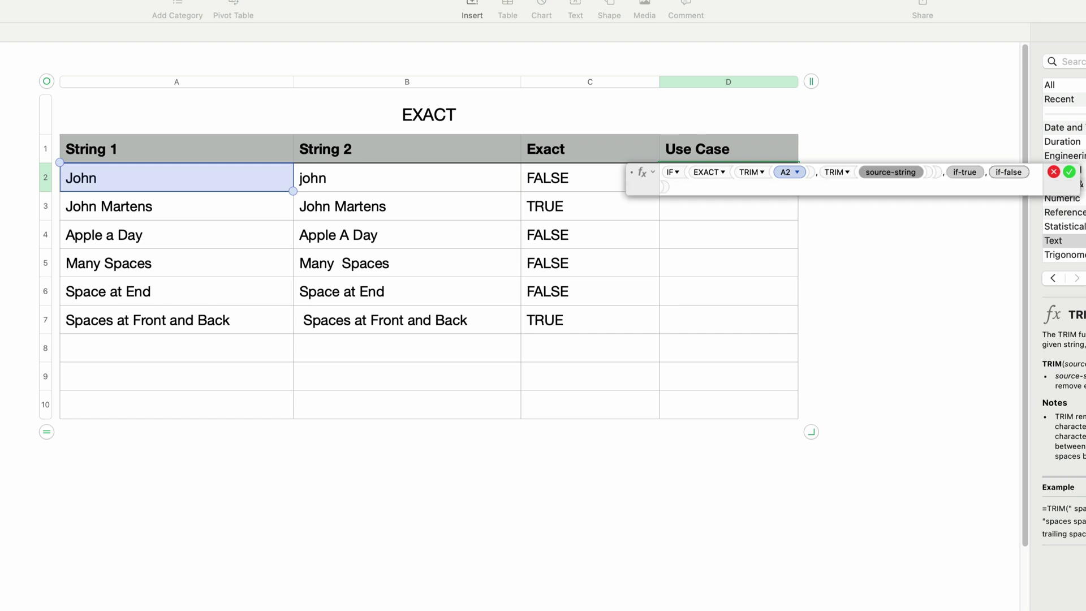
left_click(377, 182)
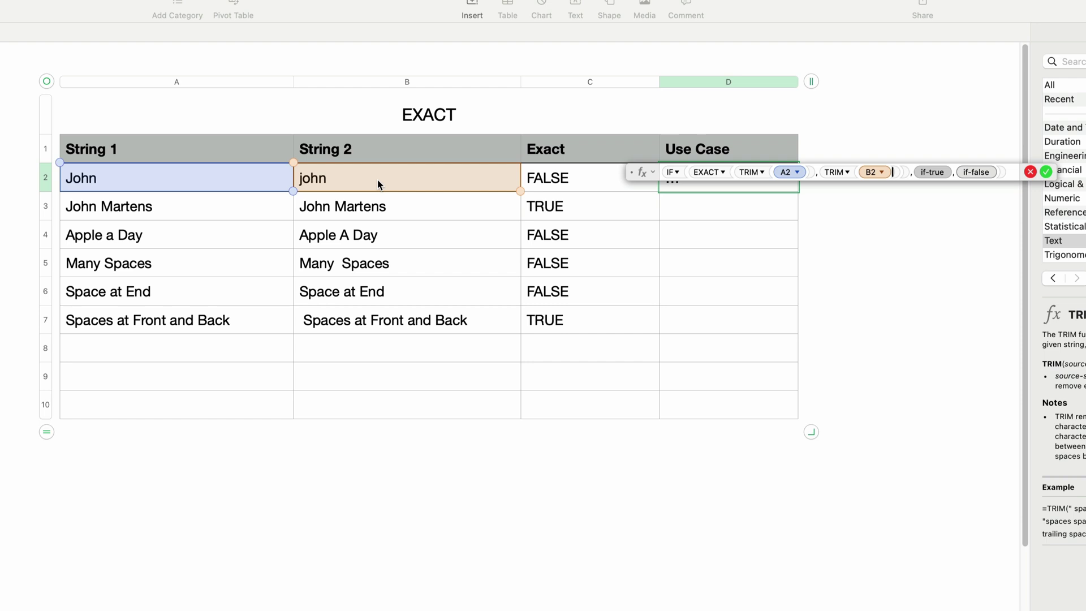
key("Tab")
- Give the IF "MATCH!" as the true value and "-" as the false value, committing D2
type("\"MATC")
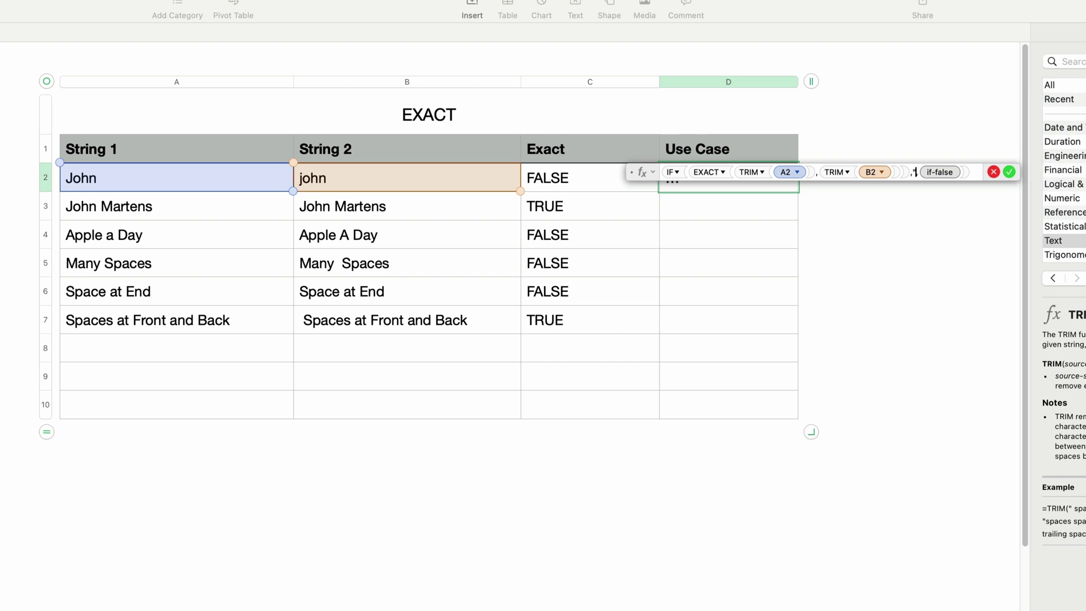
type("H!\"")
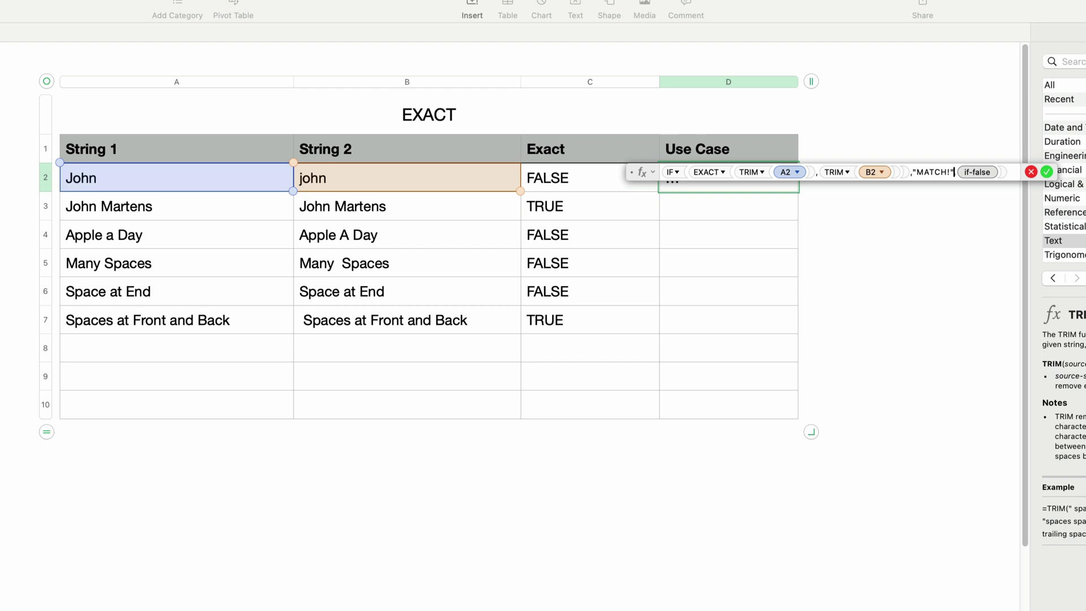
type(",")
type("\"-\"")
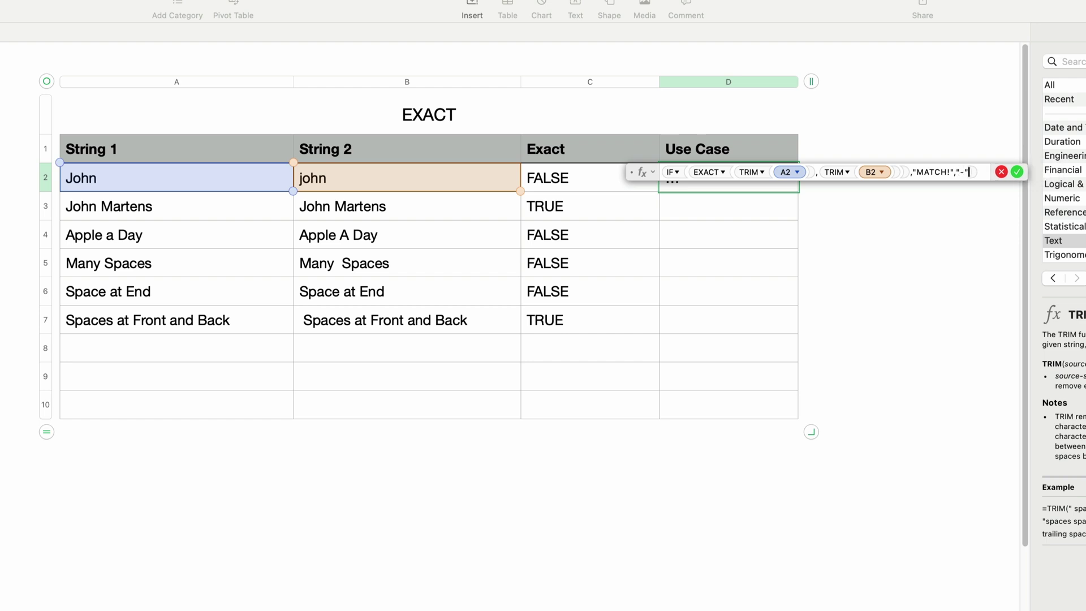
key("Return")
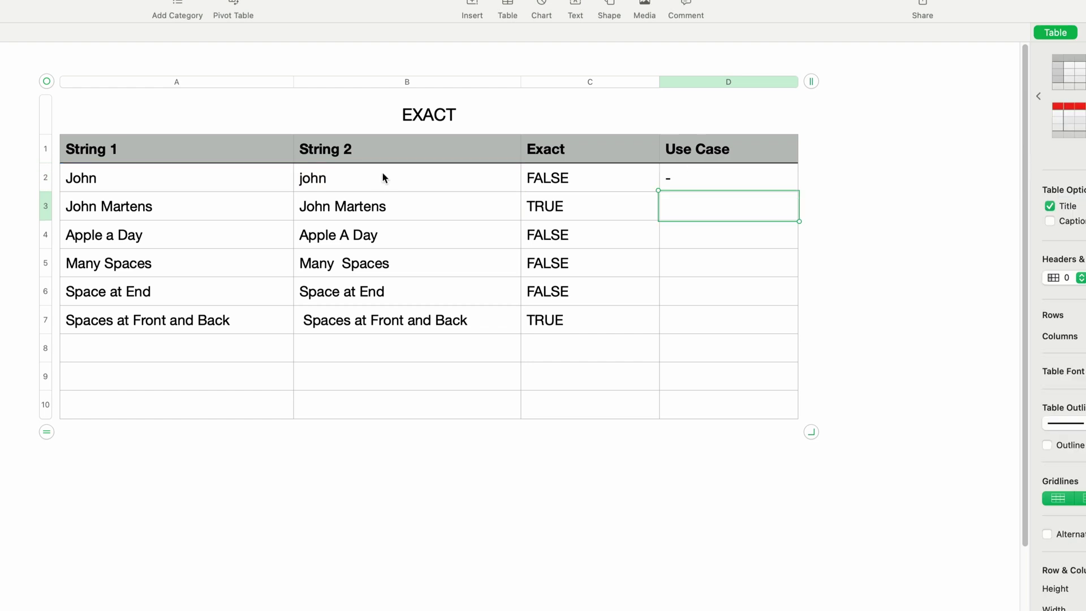
- Fill the D2 Use Case formula down to D7, showing MATCH! for four rows and - for two
left_click(711, 182)
left_click(713, 205)
left_click_drag(684, 332, 684, 332)
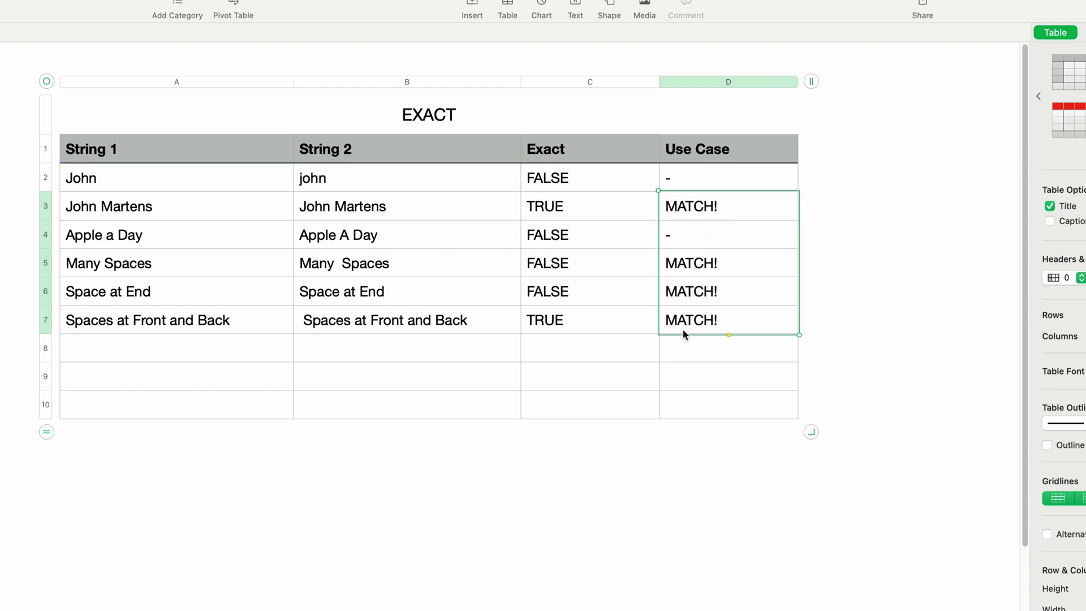
left_click(853, 304)
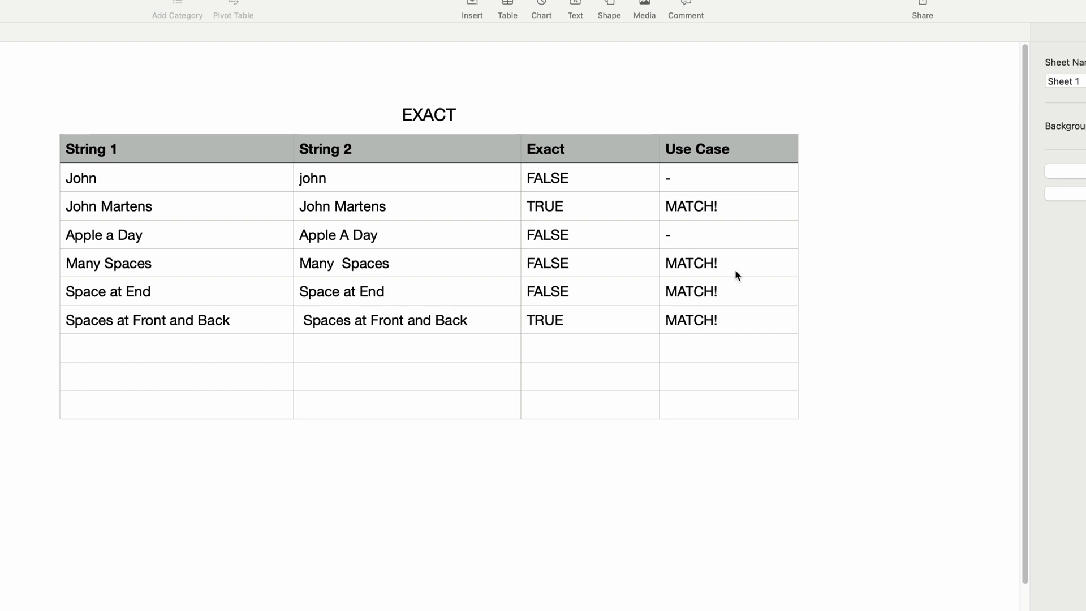
- Edit cell B5 and select one of the two spaces between Many and Spaces
double_click(337, 263)
left_click_drag(335, 264, 342, 266)
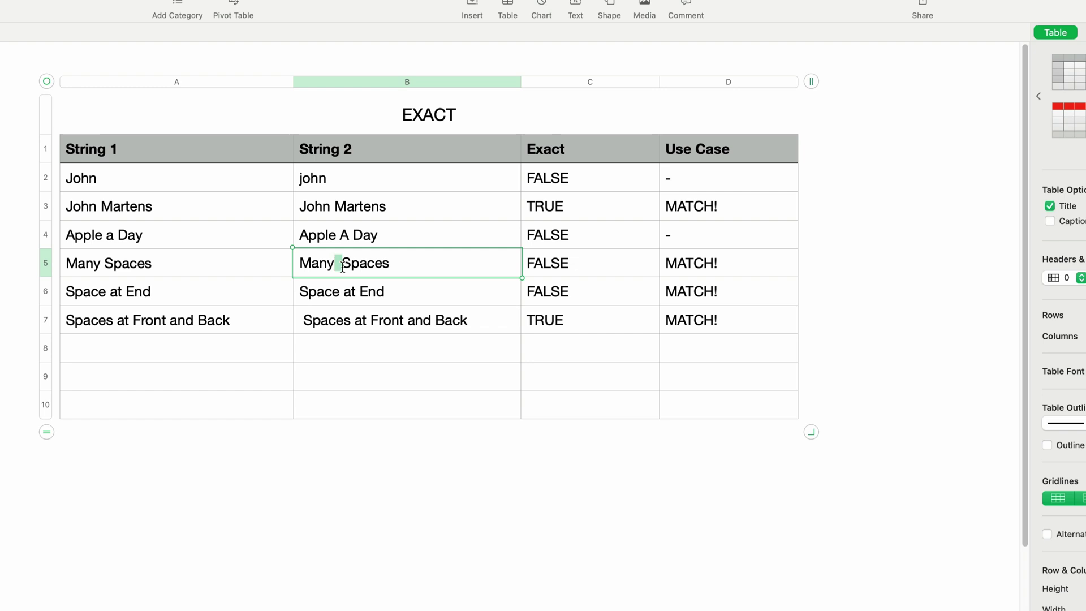